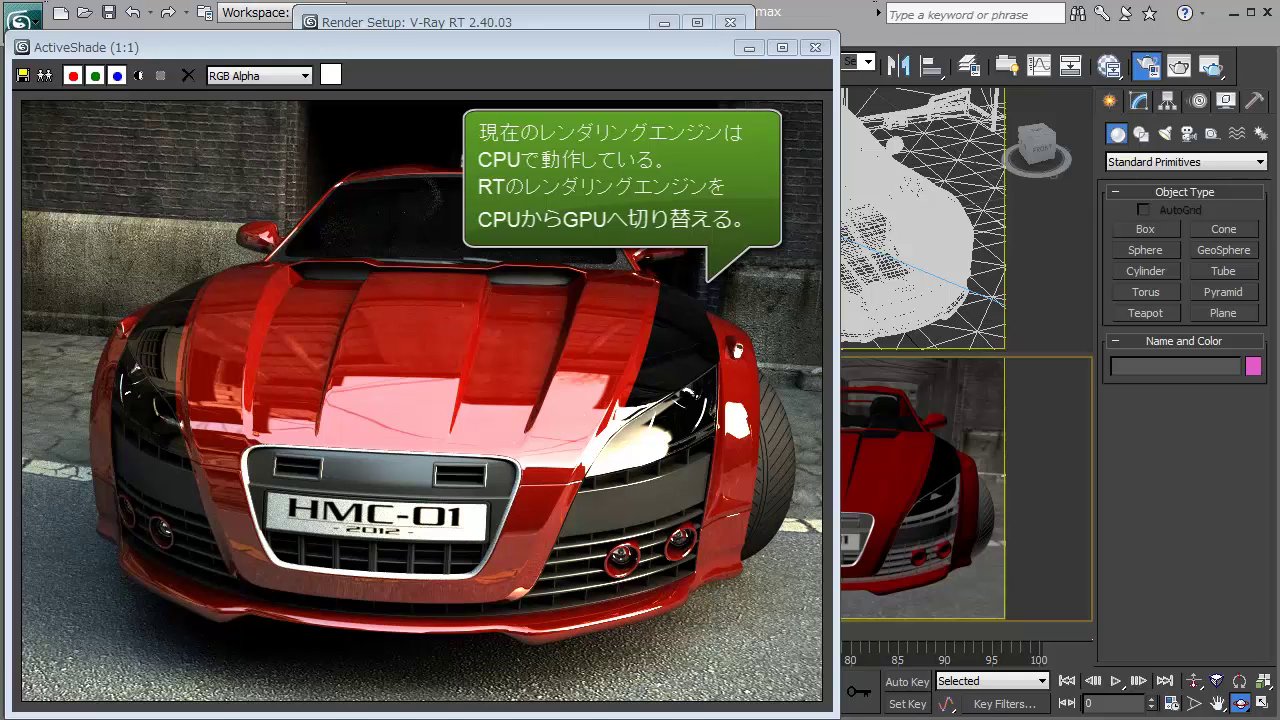
Step: Close the CPU ActiveShade preview and switch the V-Ray RT engine type to CUDA (single kernel)
click(817, 52)
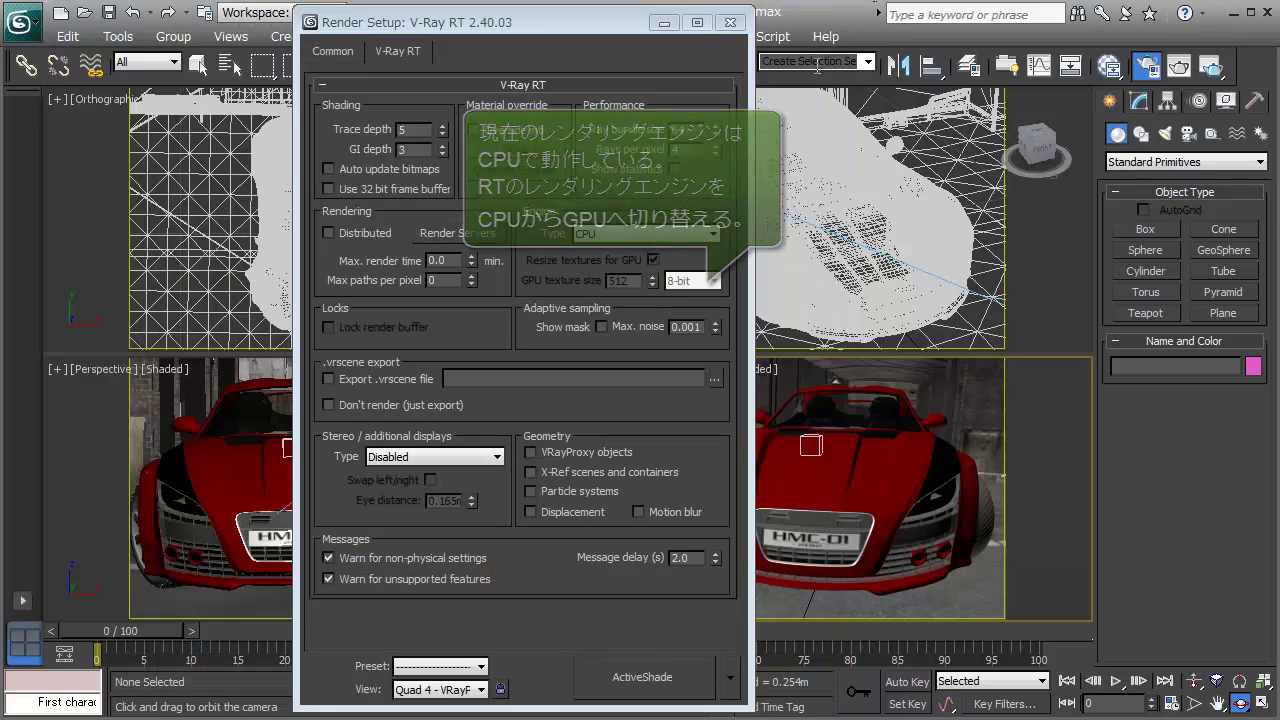
click(685, 236)
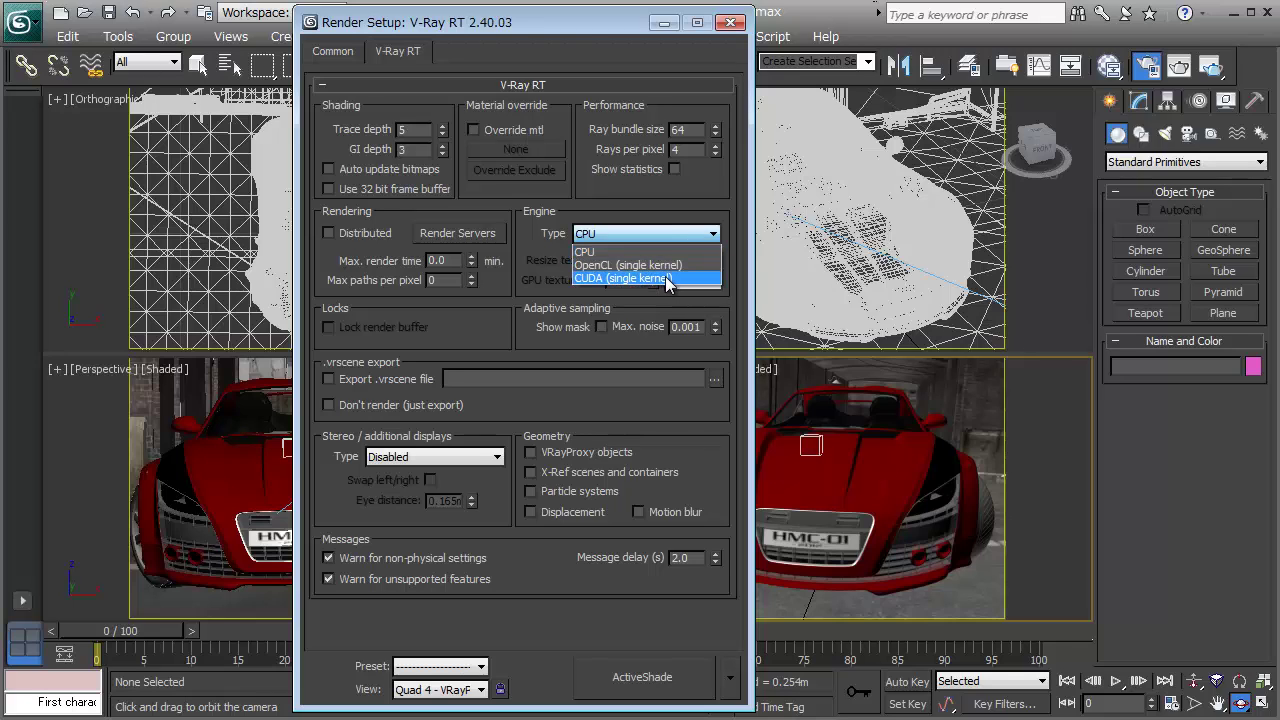
click(670, 278)
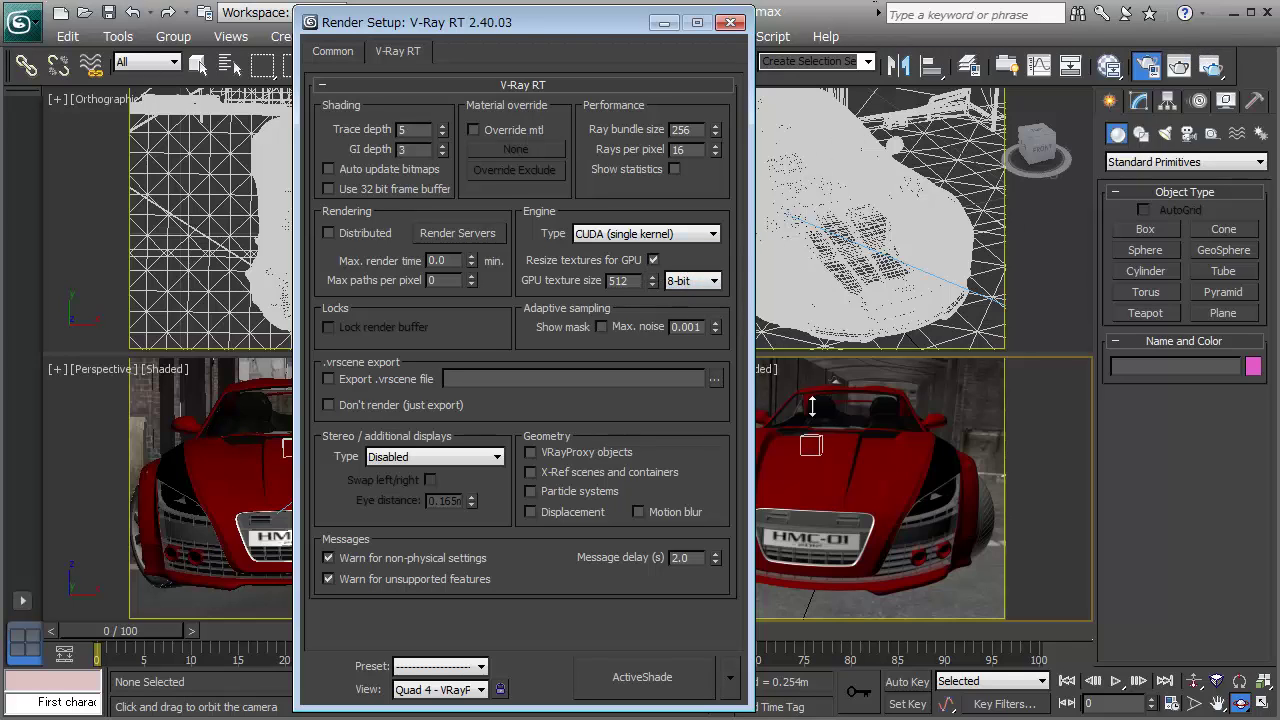
Step: Launch ActiveShade to render the red HMC-01 car on the CUDA GPU engine
click(690, 677)
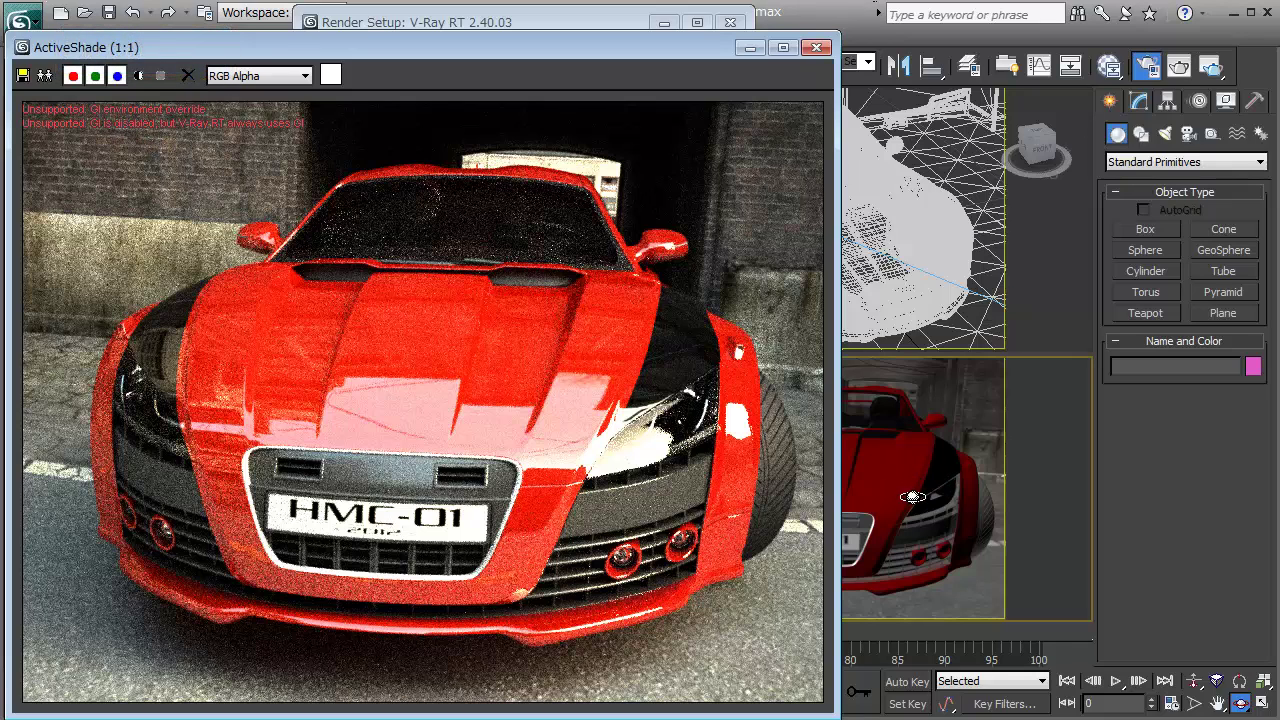
Step: Orbit the Perspective view to a closer front-left angle on the car, watching ActiveShade update
alt+middle_drag(909, 495, 905, 500)
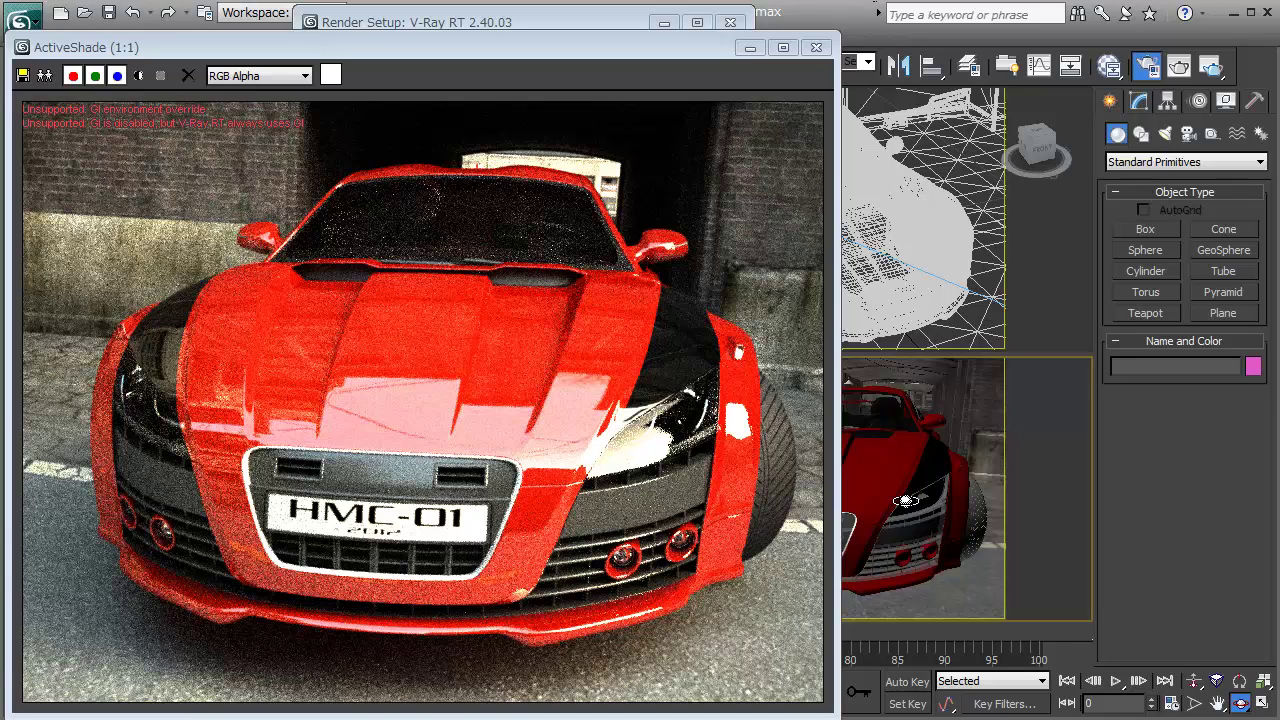
alt+middle_drag(905, 500, 917, 532)
alt+middle_drag(917, 532, 937, 405)
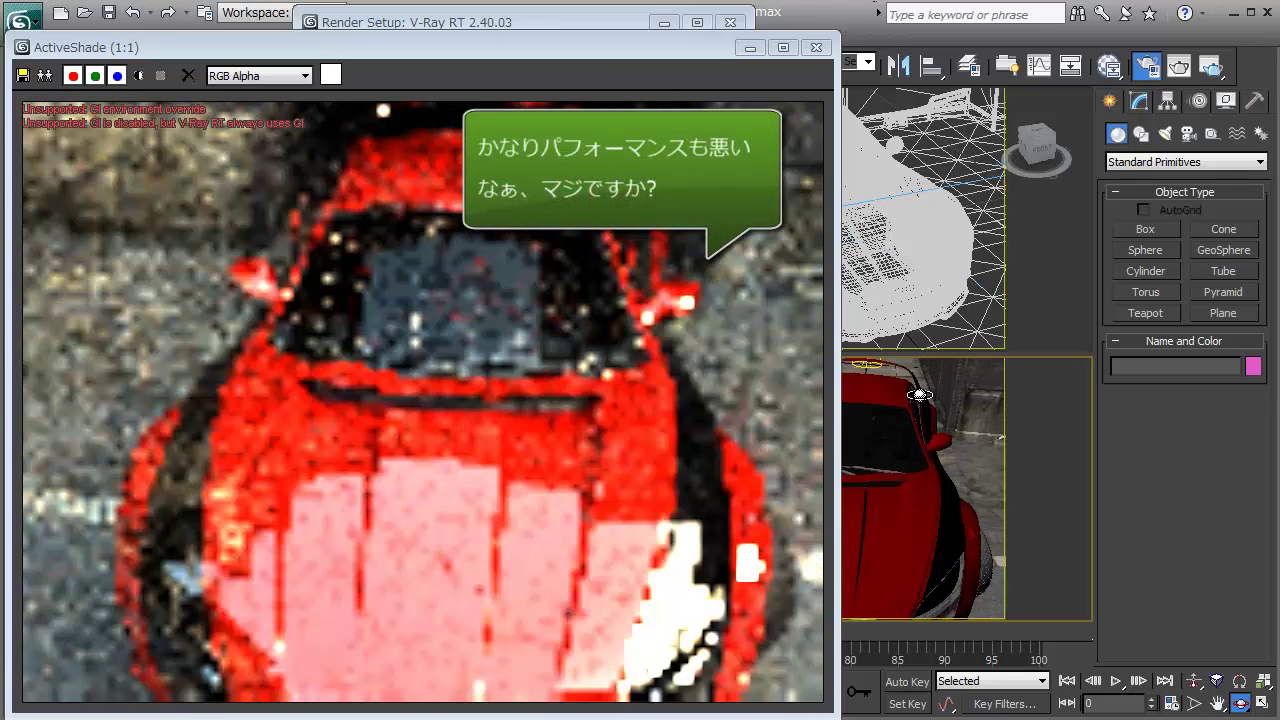
mouse_move(920, 395)
alt+middle_down()
mouse_move(918, 497)
mouse_move(898, 491)
mouse_move(927, 515)
mouse_move(904, 473)
alt+middle_up()
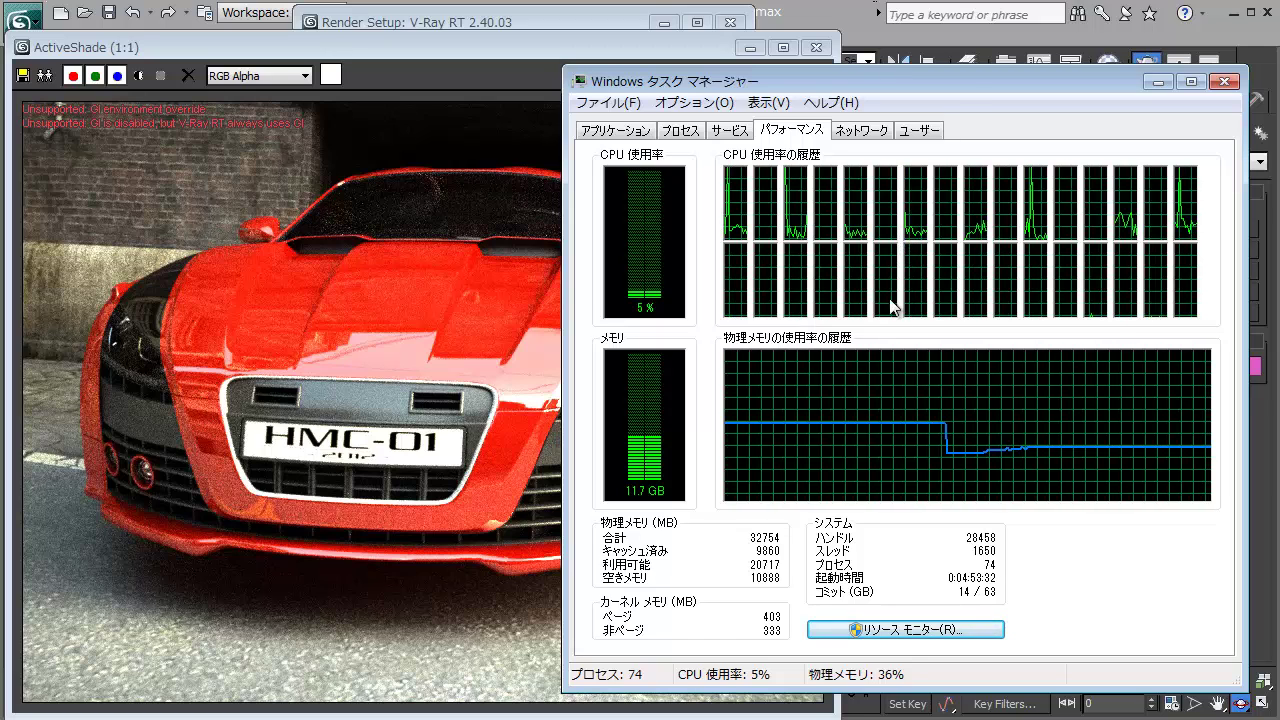
Step: Move the Task Manager performance window up and left over the ActiveShade render
drag(759, 87, 753, 85)
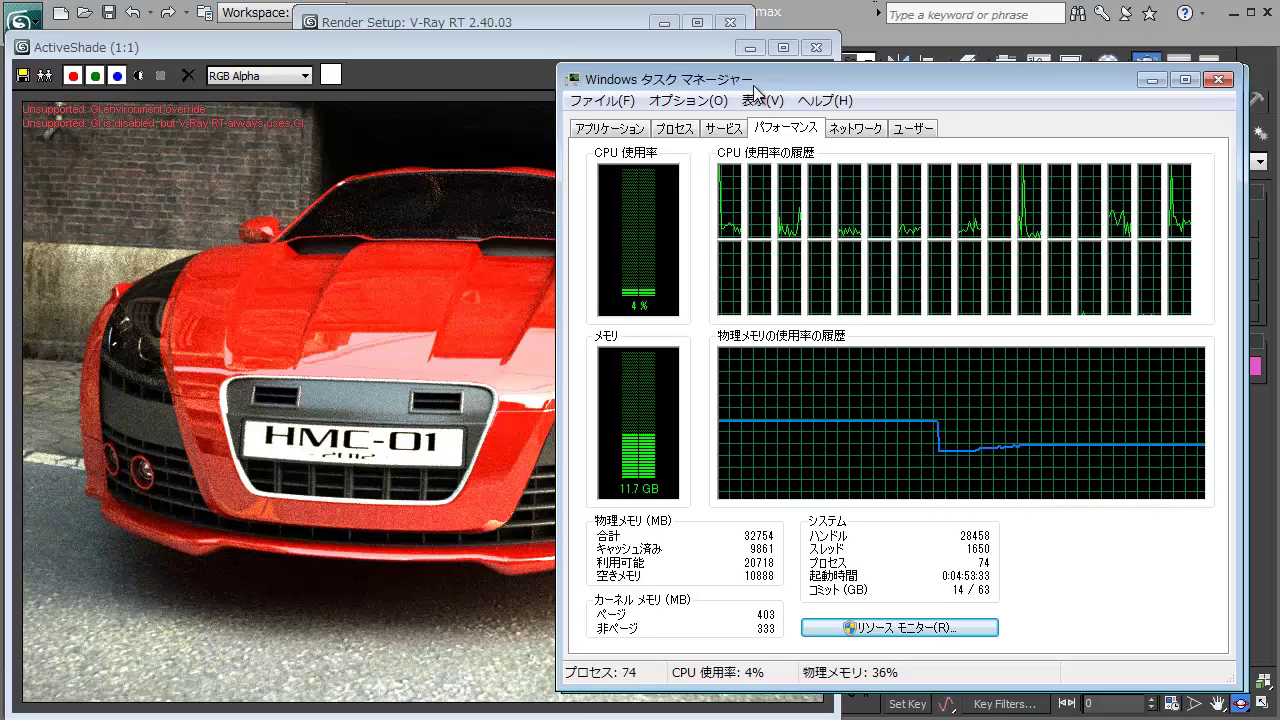
drag(753, 85, 752, 91)
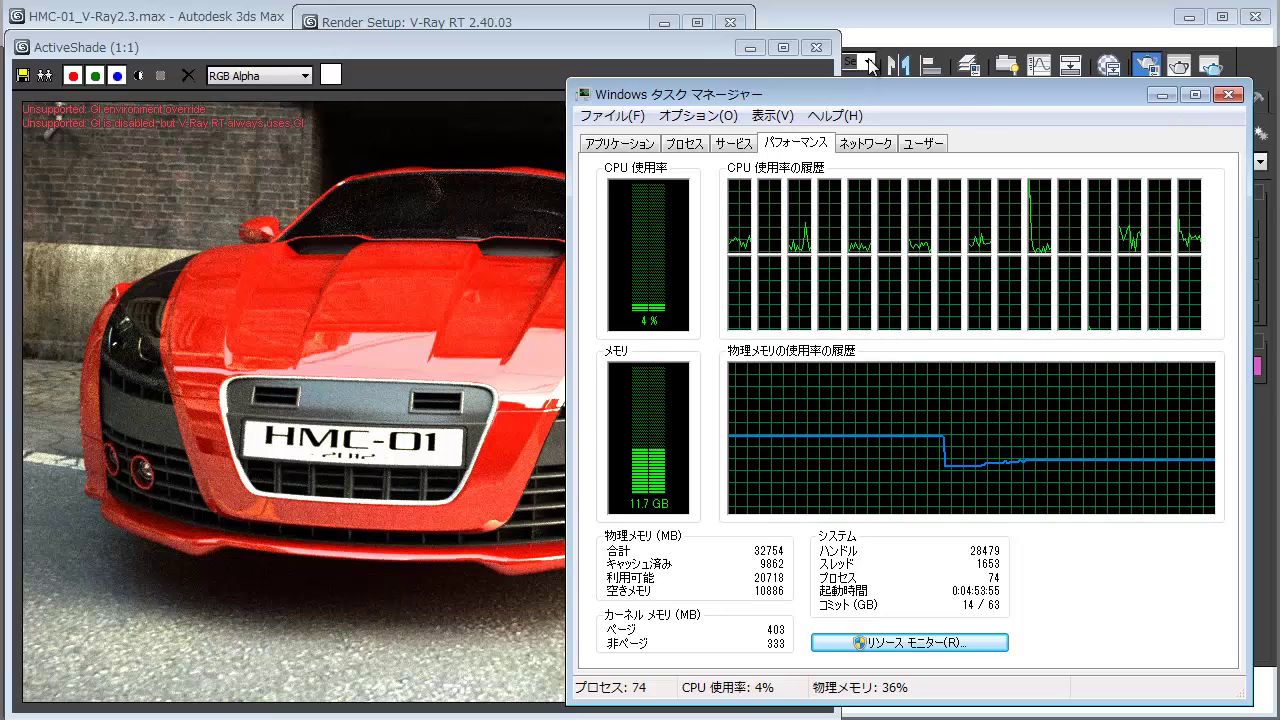
drag(950, 90, 840, 61)
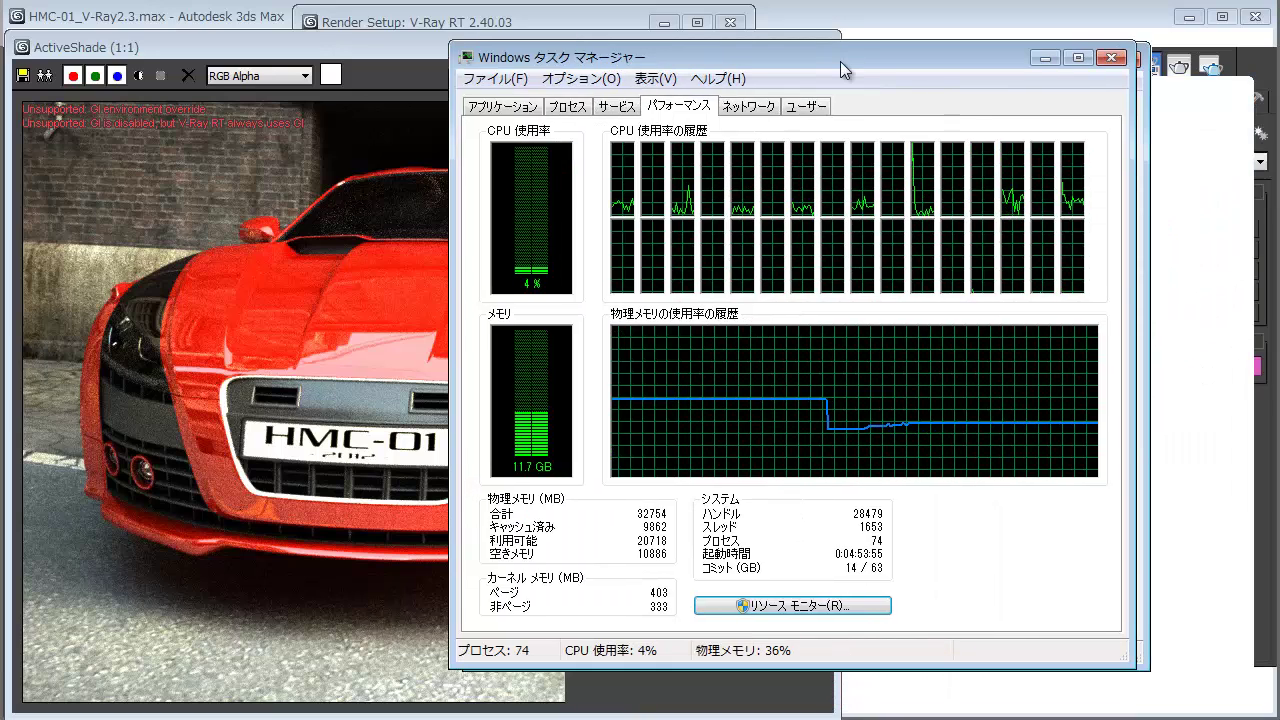